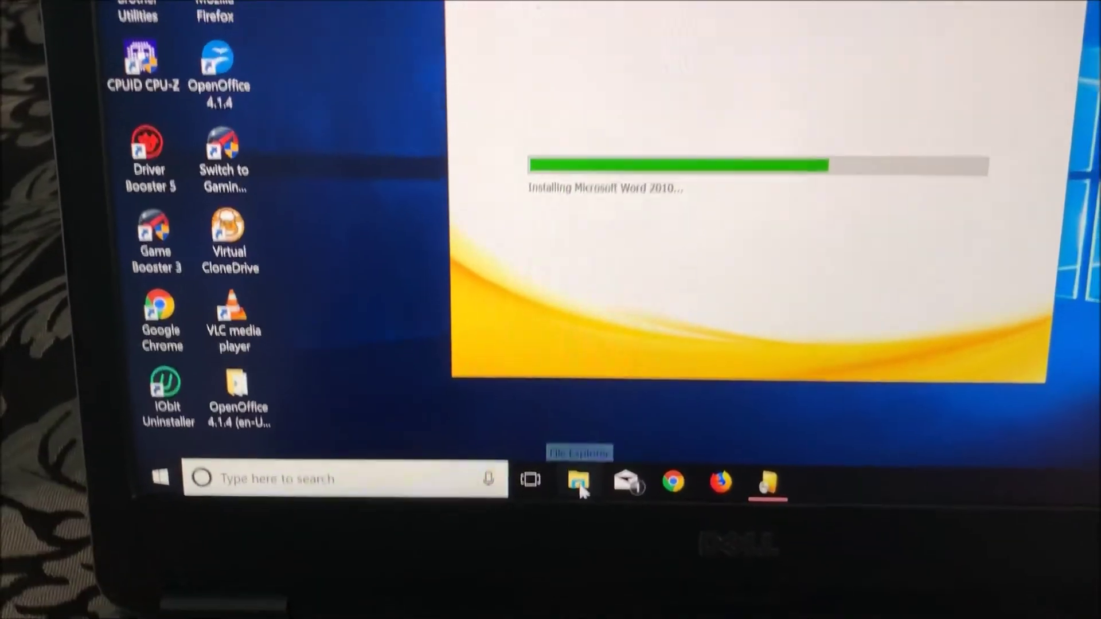
Navigate from This PC through Local Disk (C:) into the C:\Users folder.
left_click(590, 449)
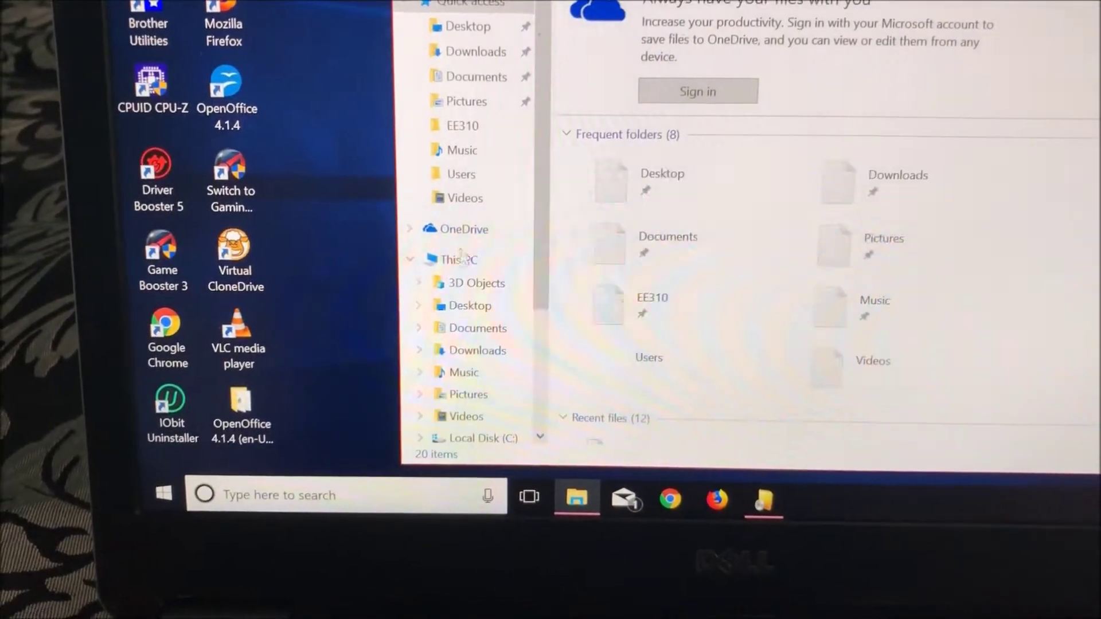
left_click(472, 267)
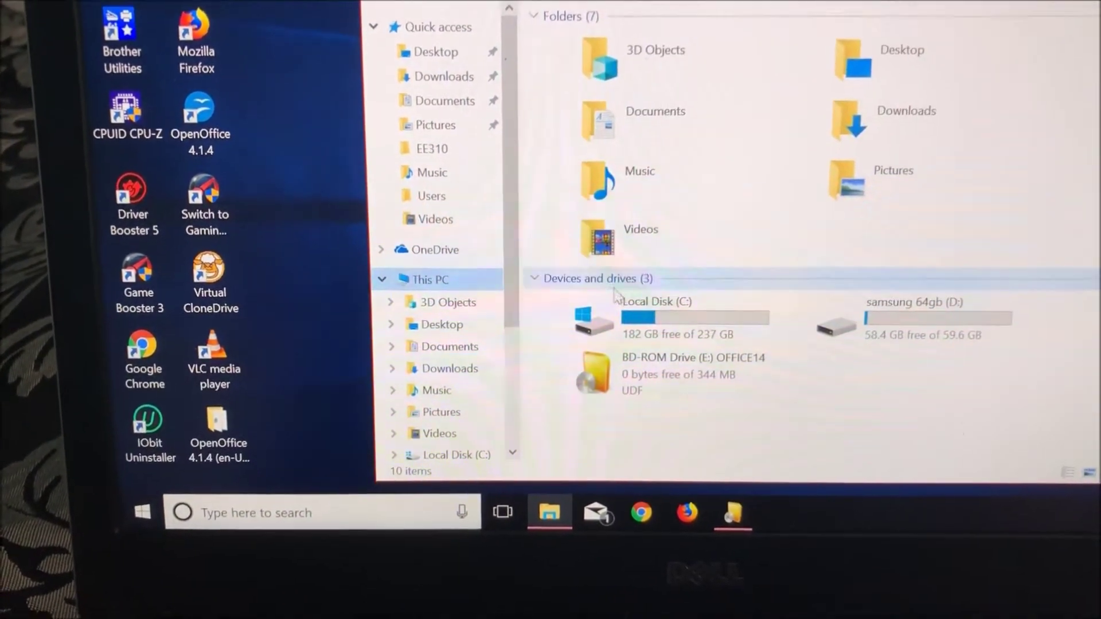
double_click(642, 322)
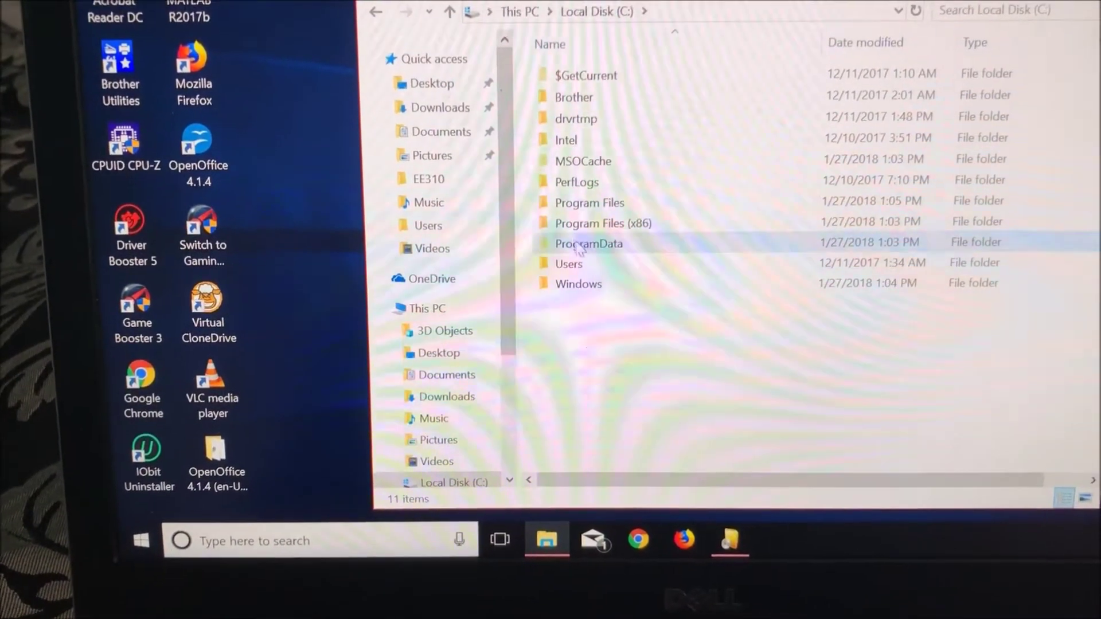
double_click(588, 256)
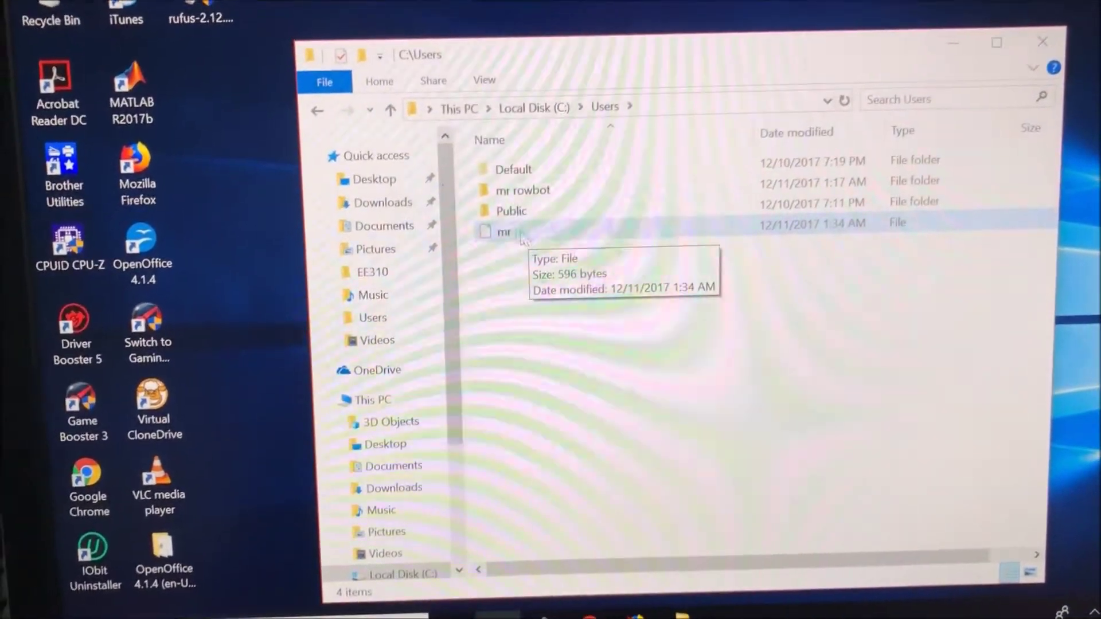
Select the stray file named mr sitting beside Default, mr rowbot and Public.
left_click(530, 233)
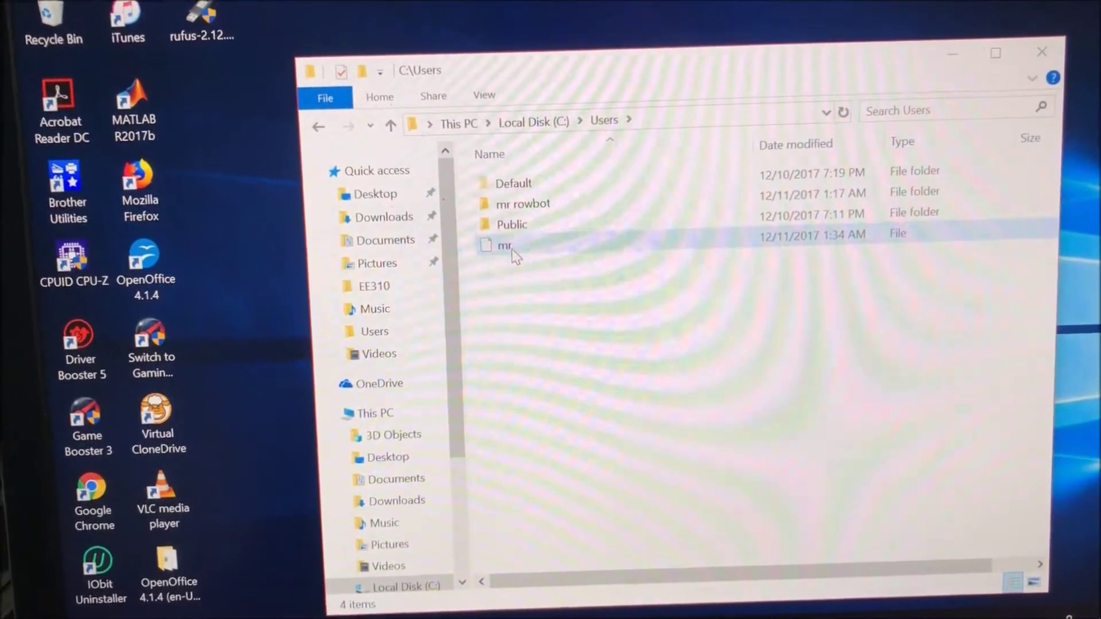
left_click(723, 245)
left_click(679, 225)
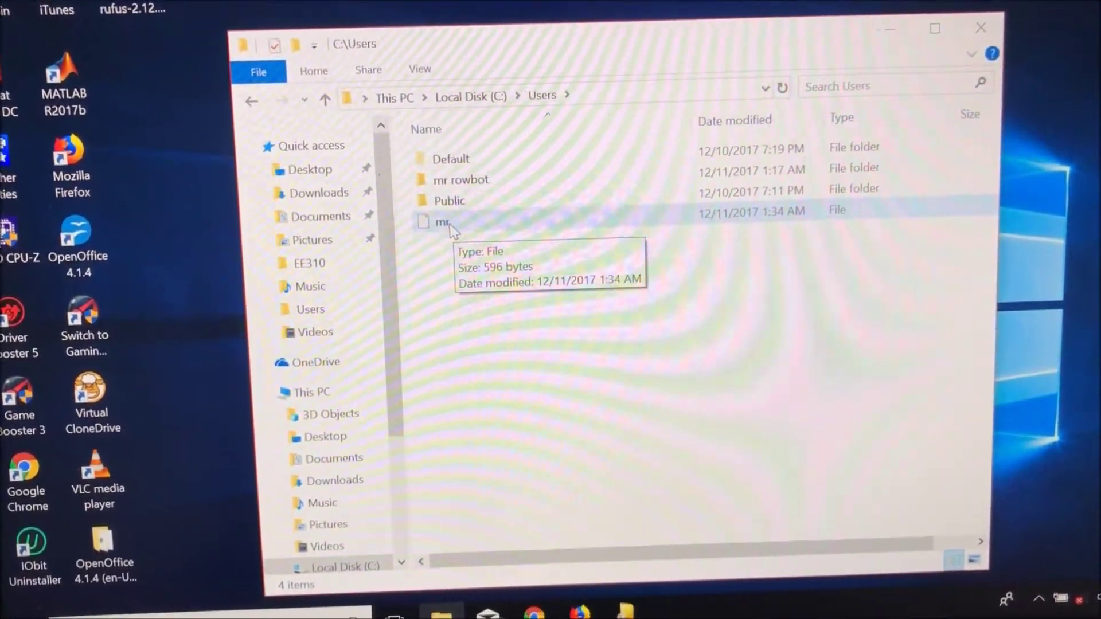
Rename the stray mr file to dell from its context menu.
right_click(450, 226)
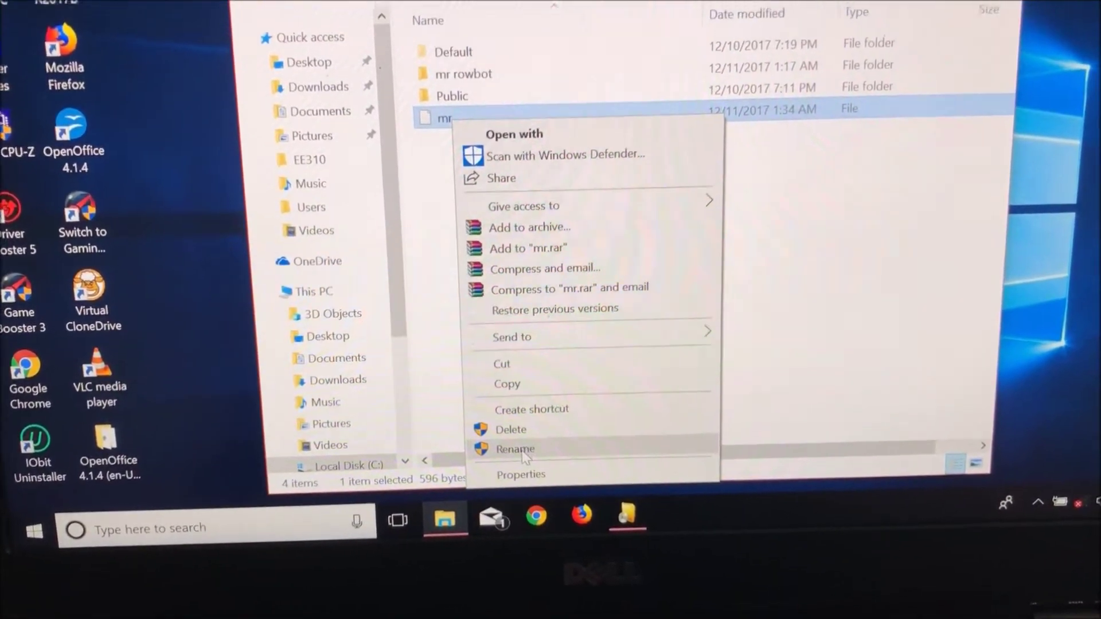
left_click(516, 450)
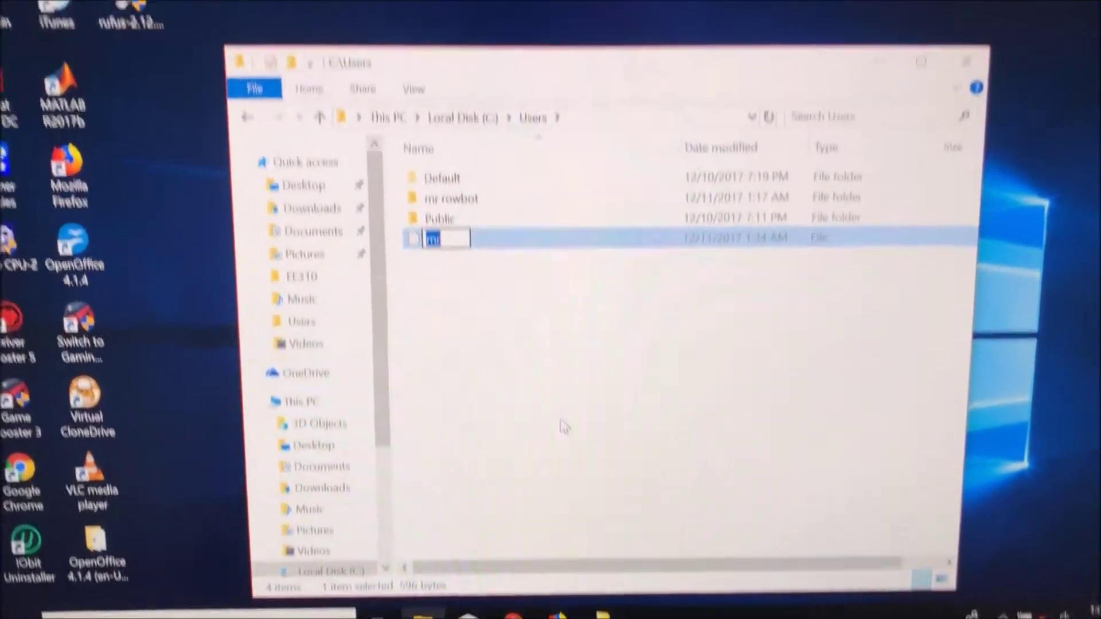
type("del")
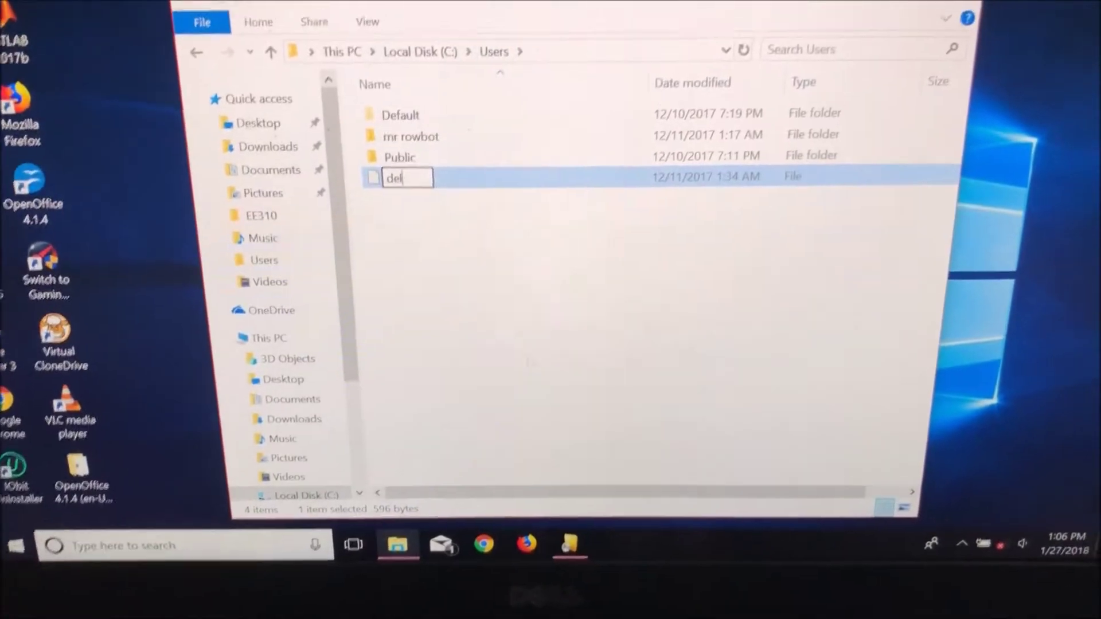
type("l")
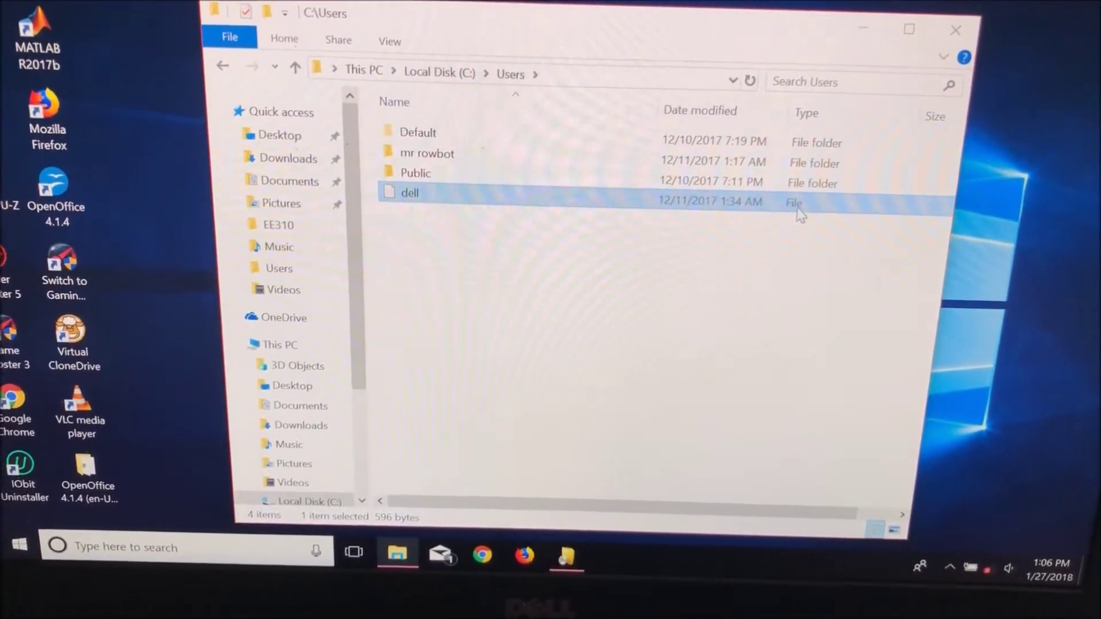
Rename dell to dell.exe in its Properties, triggering an administrator permission prompt.
right_click(754, 222)
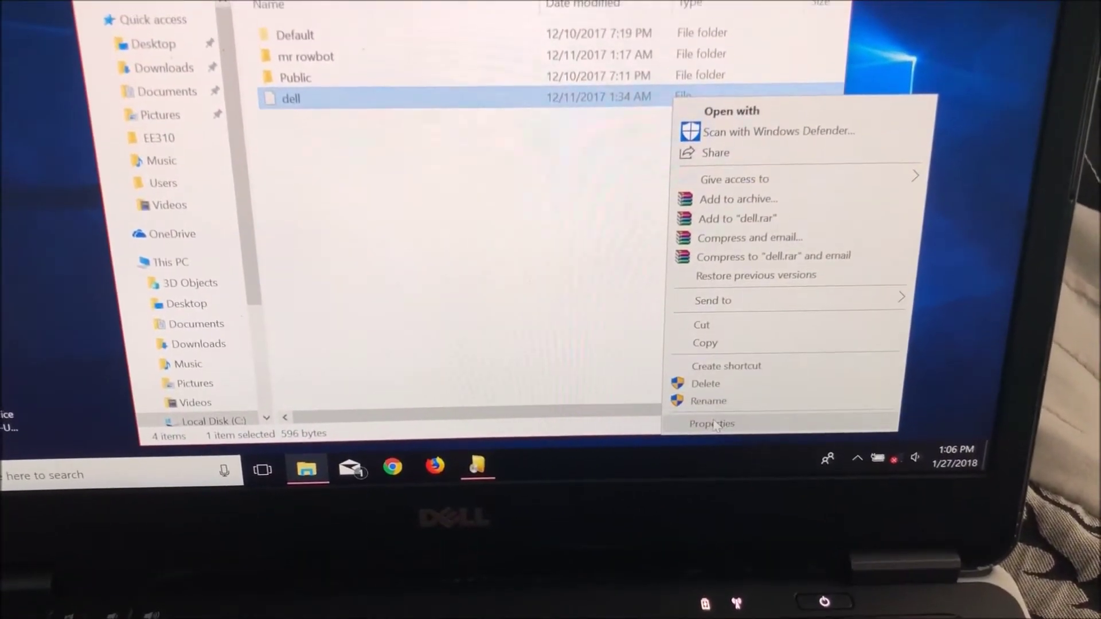
left_click(717, 428)
type("dell.")
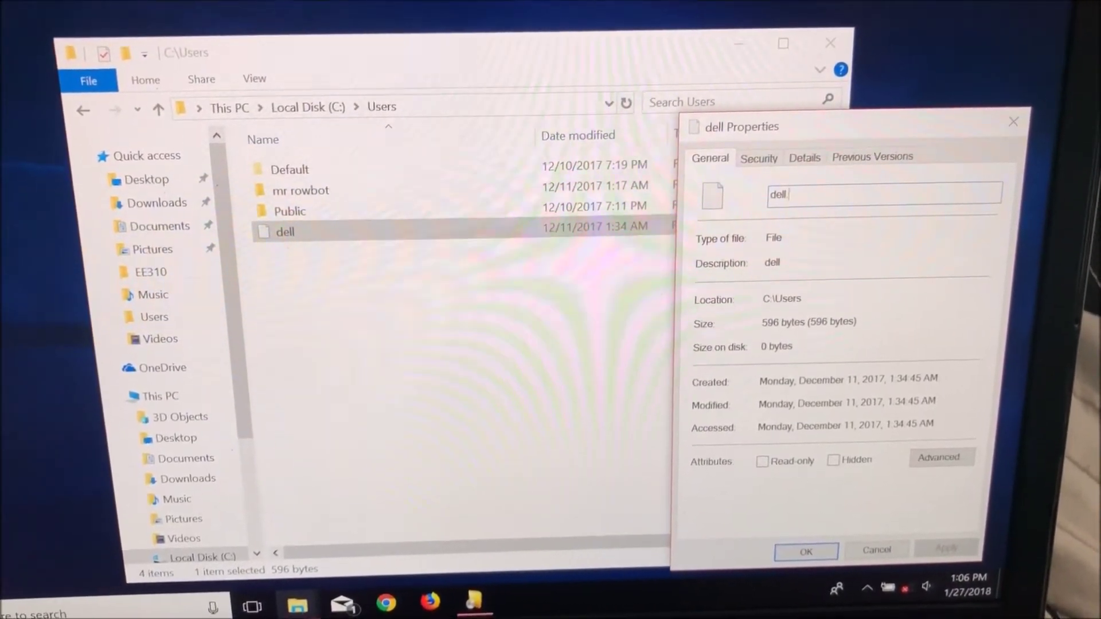
type("e")
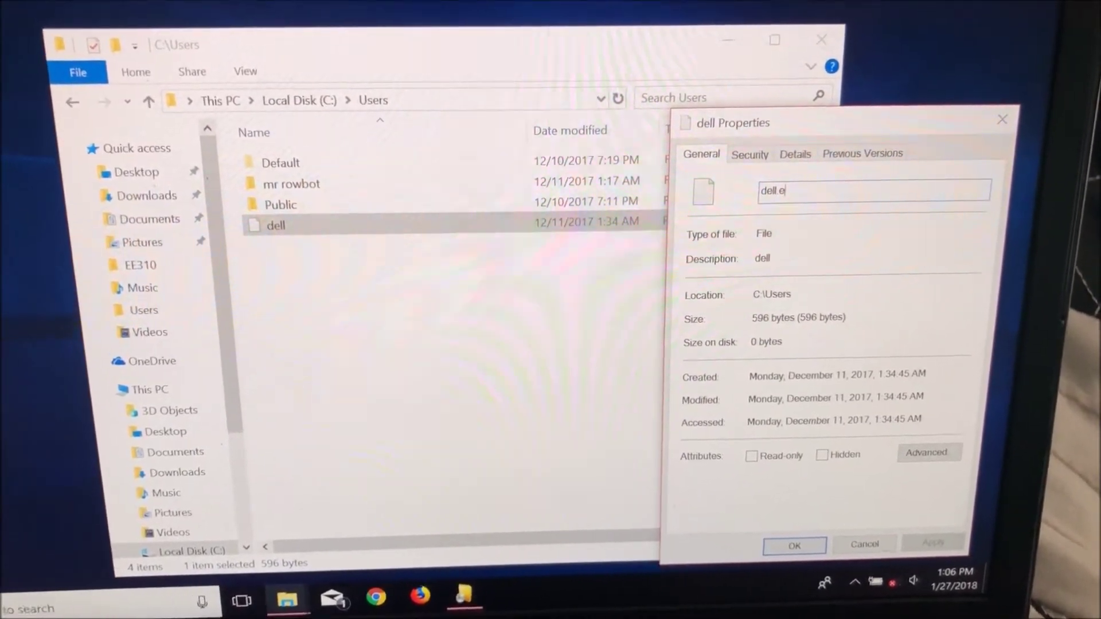
type("x")
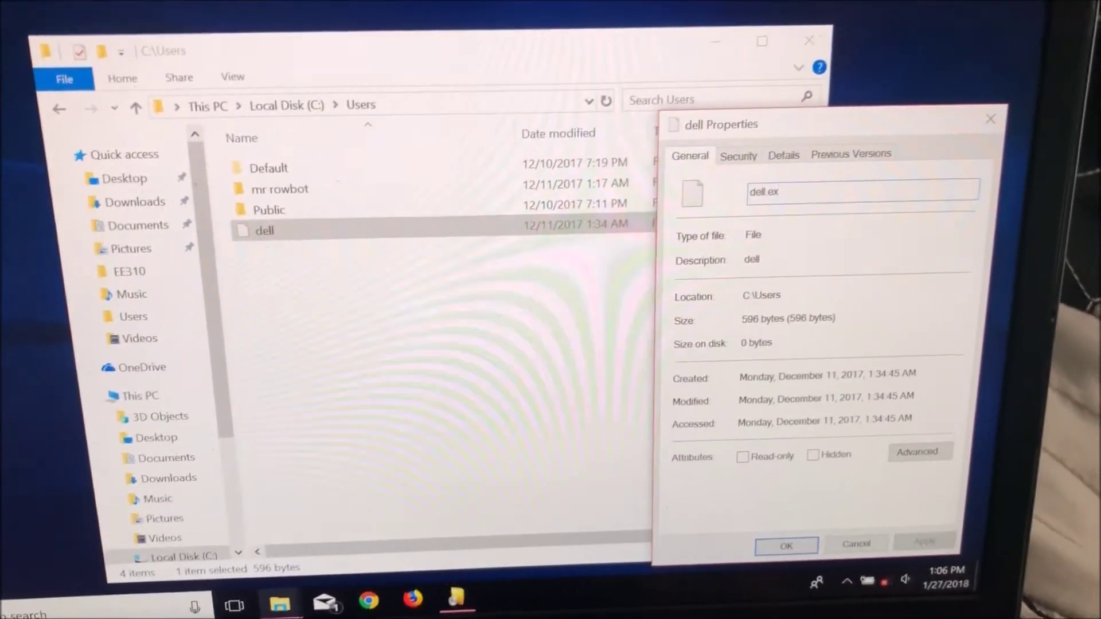
type("e")
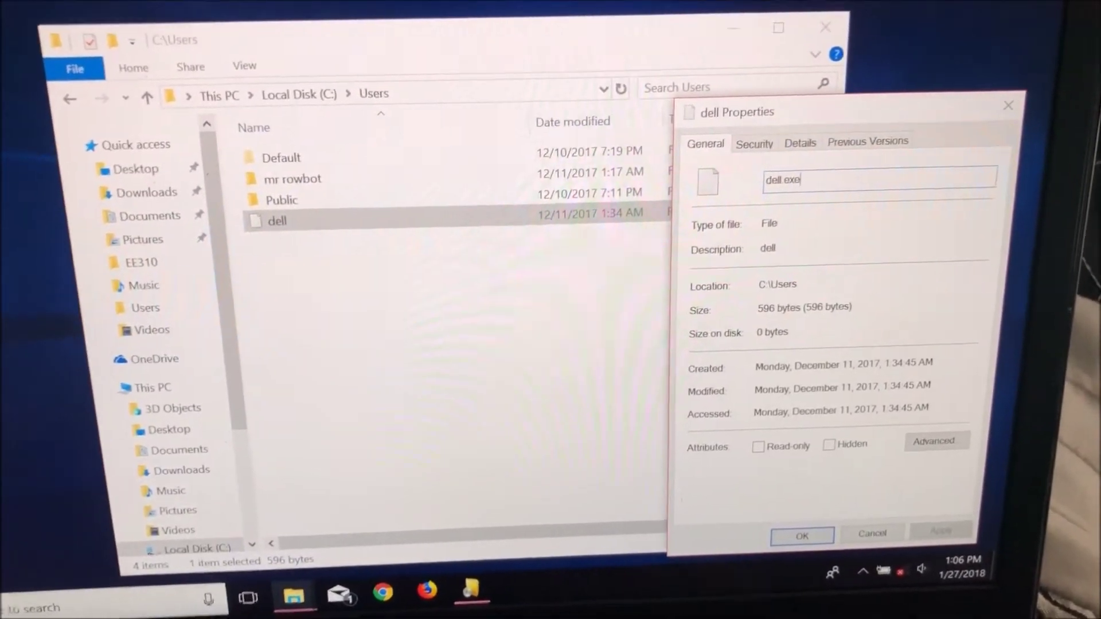
key("Return")
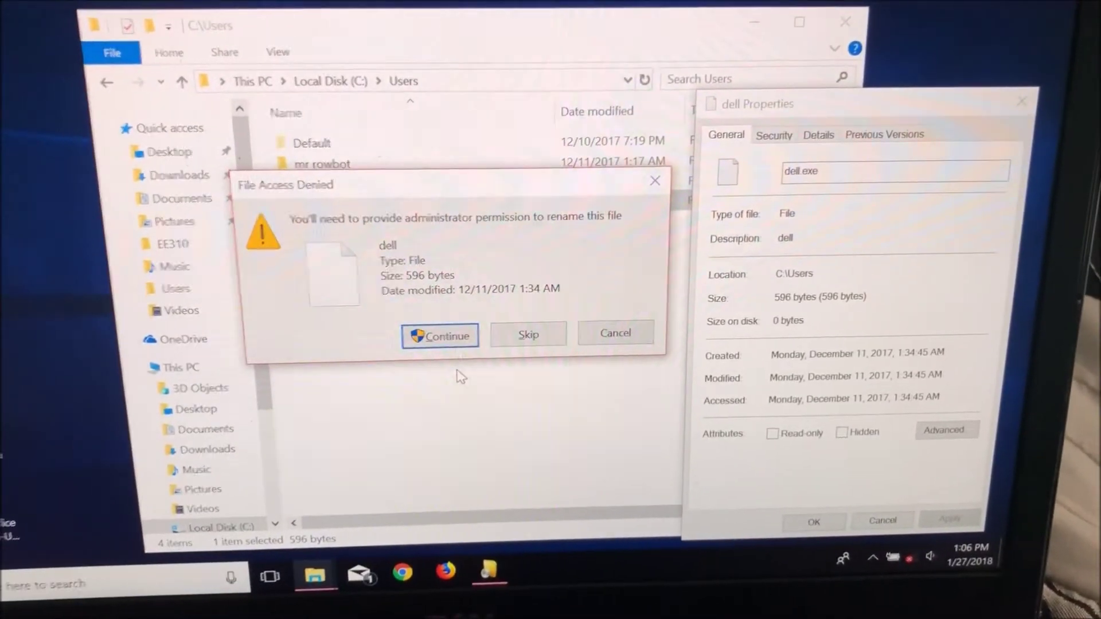
Grant administrator permission so the file becomes dell.exe, then leave Explorer for the Start menu.
left_click(441, 336)
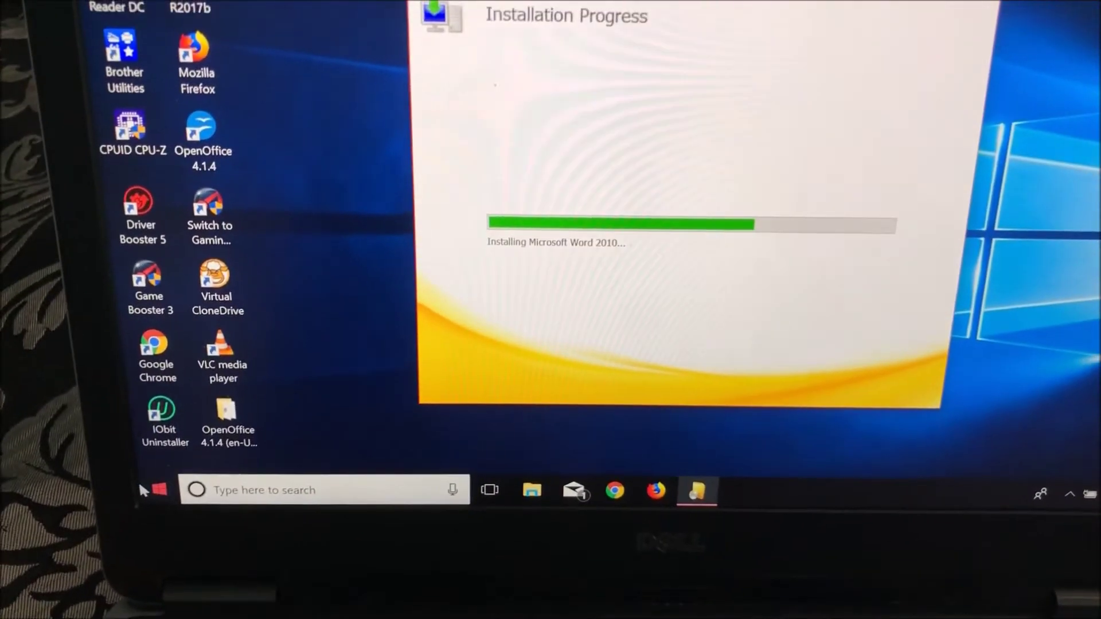
left_click(172, 470)
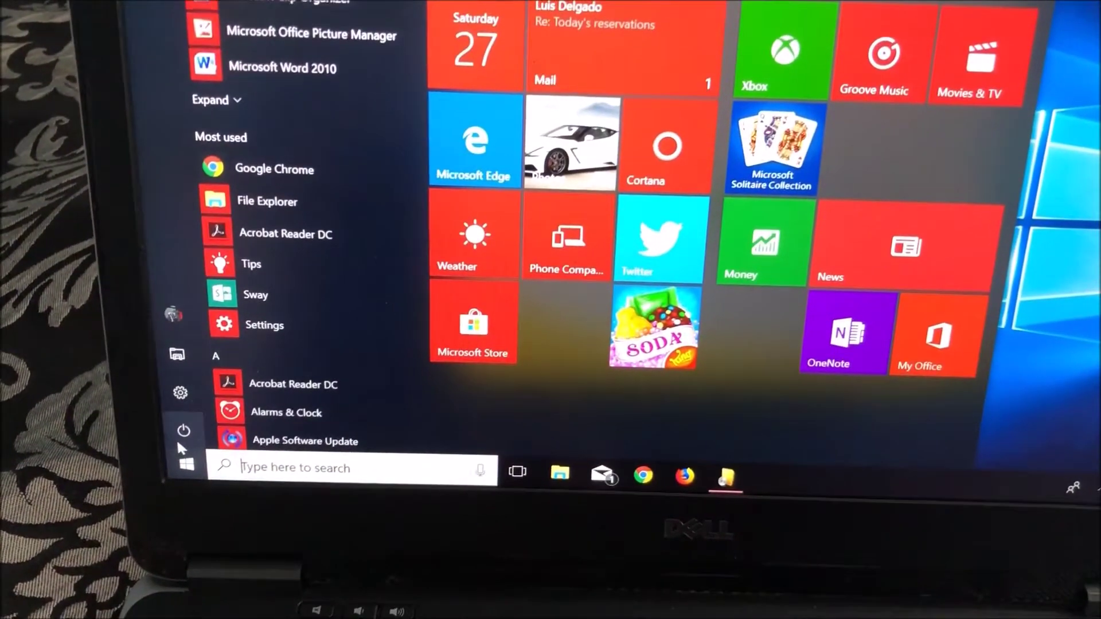
Show the Start menu power options to restart the laptop.
left_click(182, 432)
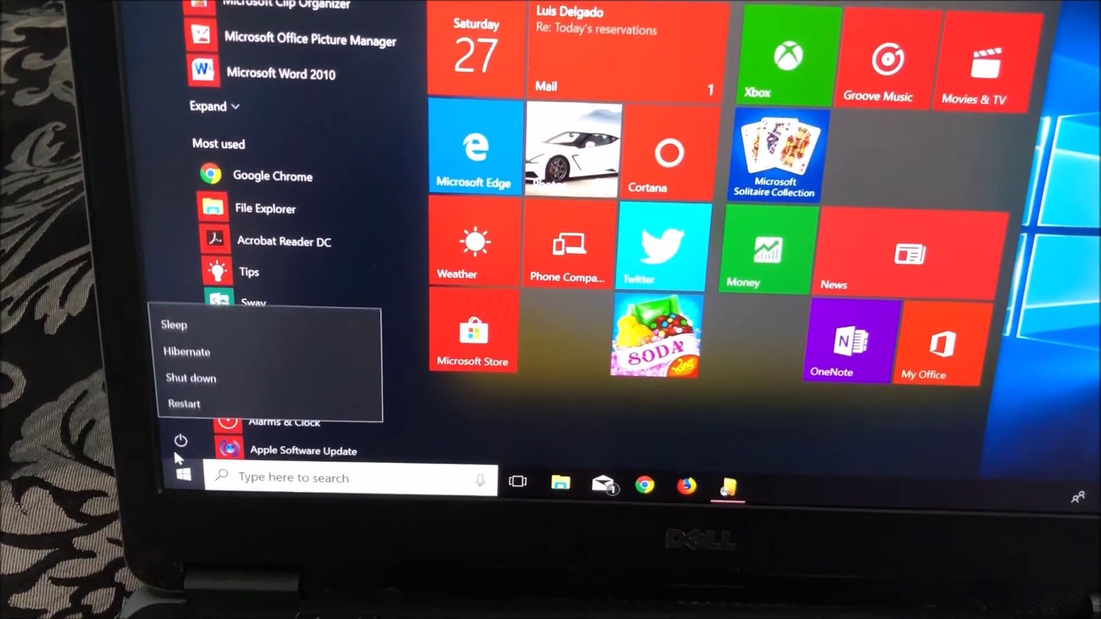